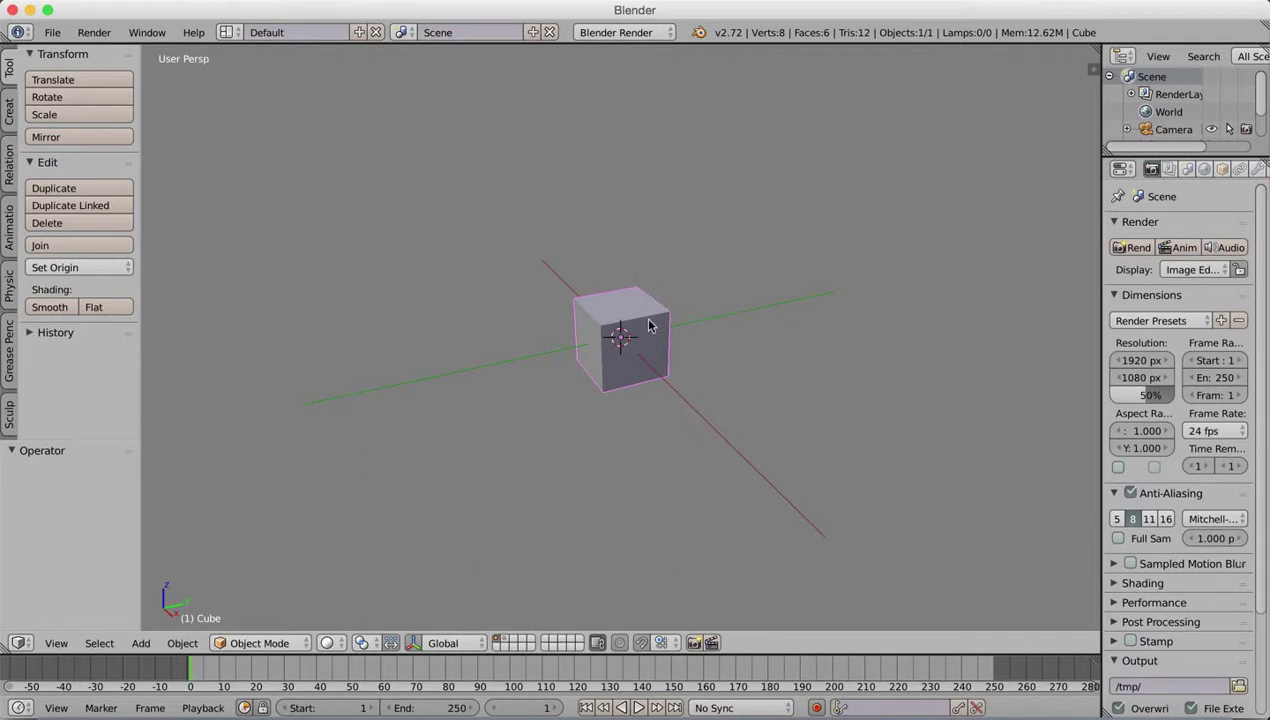
Scale the default cube uniformly to about 2.786 on all axes
{"action": "key", "text": "s"}
{"action": "left_click", "coordinate": [703, 266]}
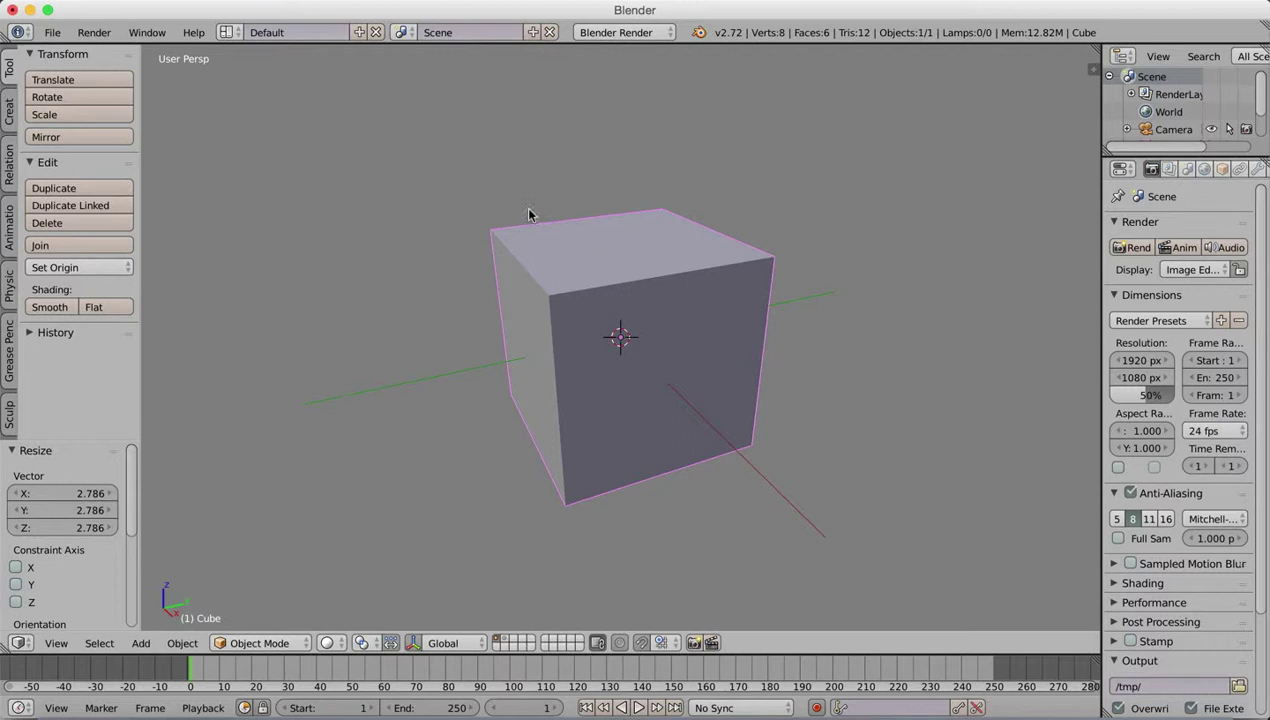
Switch the cube into Edit Mode, undoing an accidental move
{"action": "left_click", "coordinate": [263, 643]}
{"action": "left_click", "coordinate": [258, 603]}
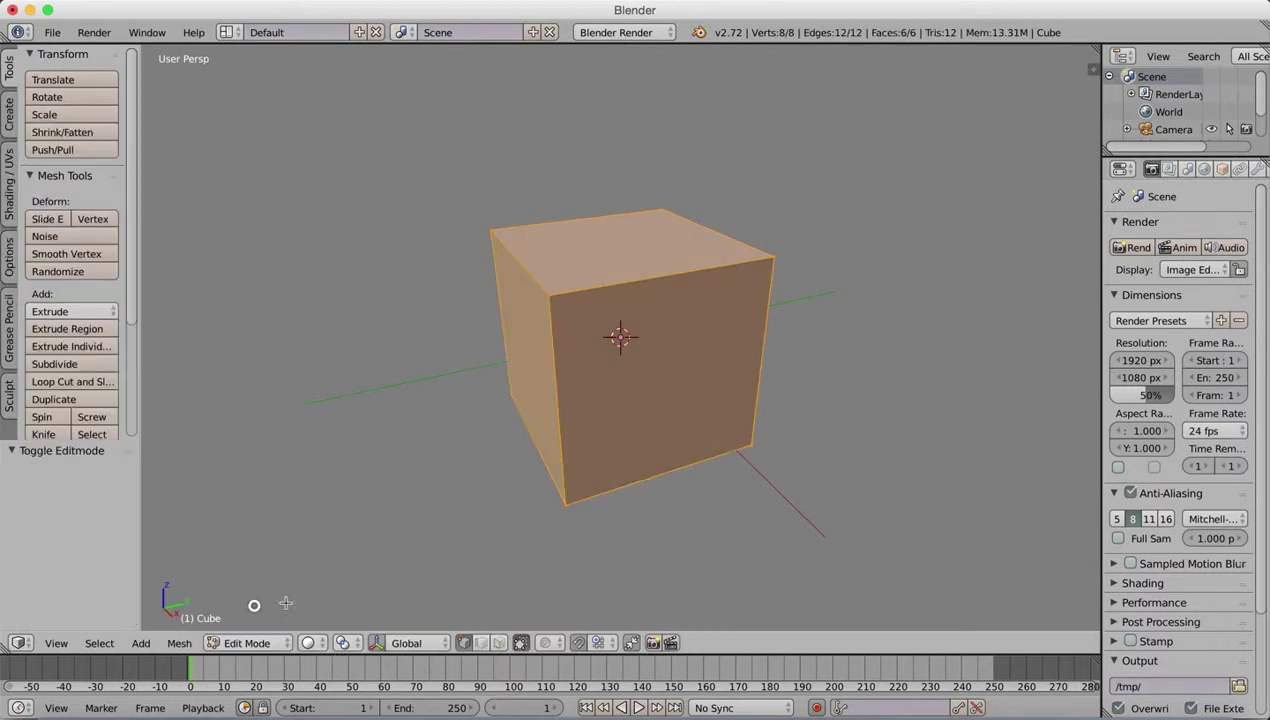
{"action": "middle_click_drag", "start_coordinate": [533, 405], "coordinate": [555, 416]}
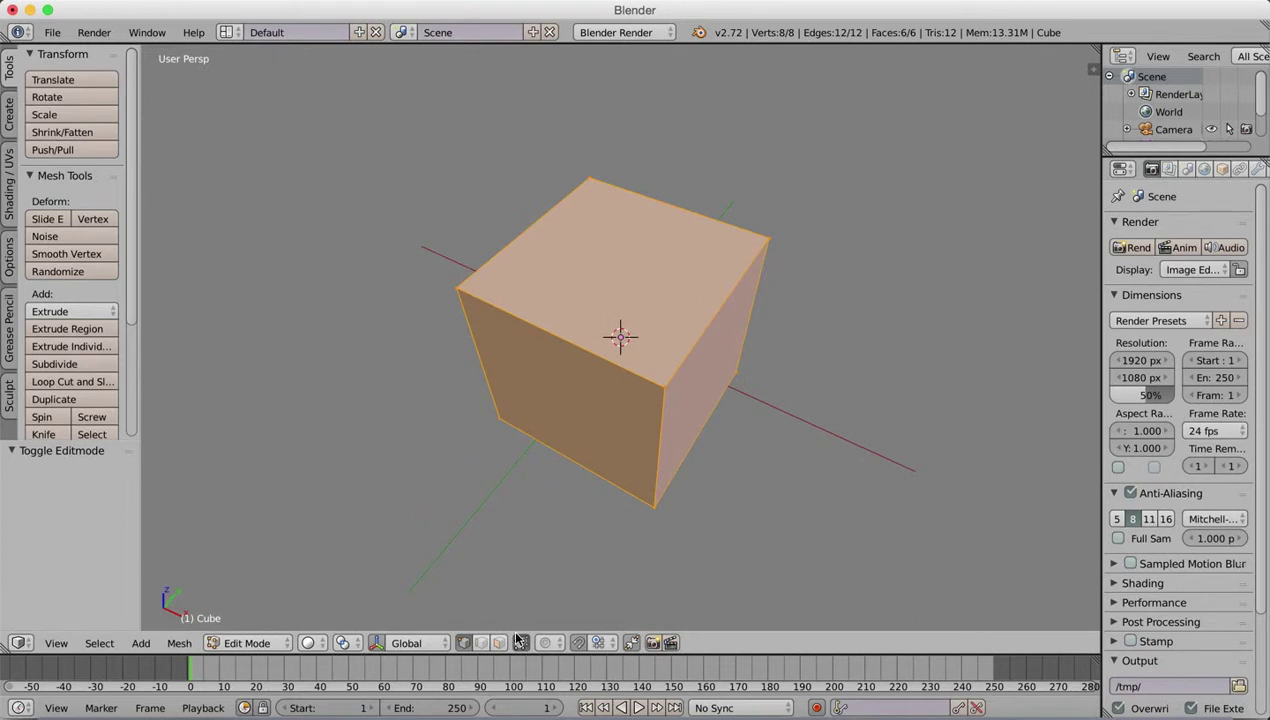
{"action": "key", "text": "g"}
{"action": "left_click", "coordinate": [623, 257]}
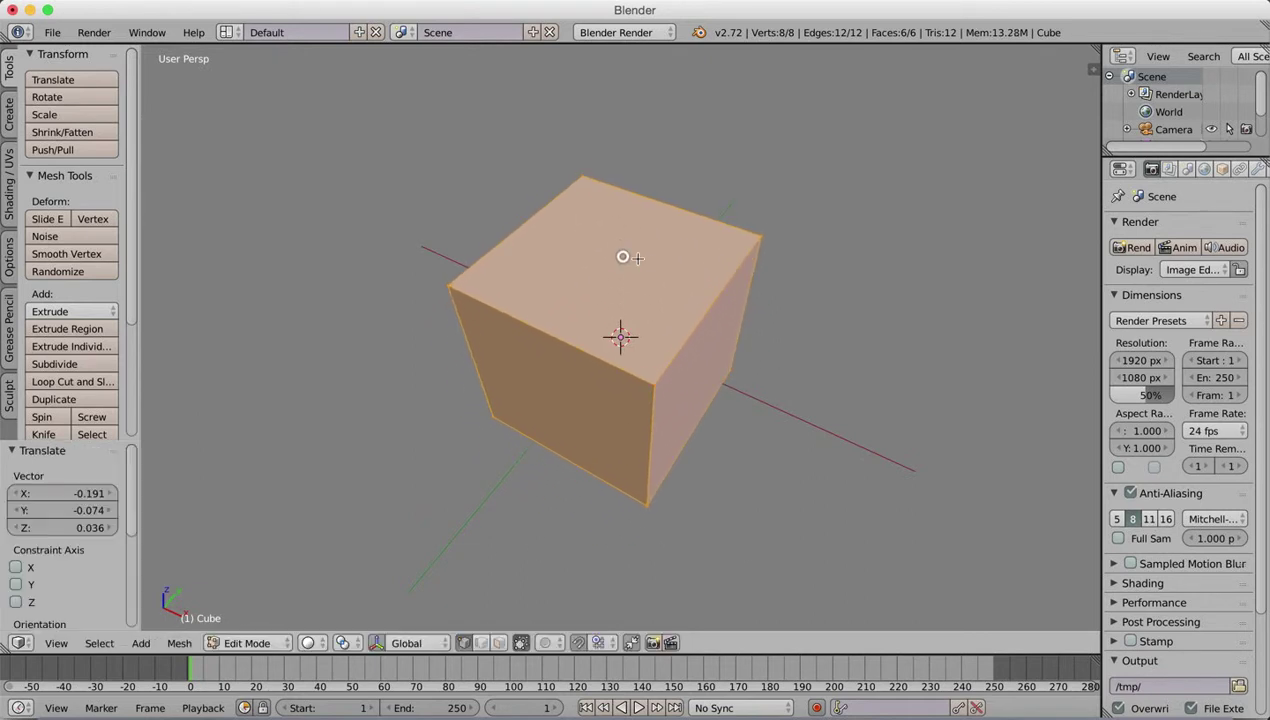
{"action": "key", "text": "super+z"}
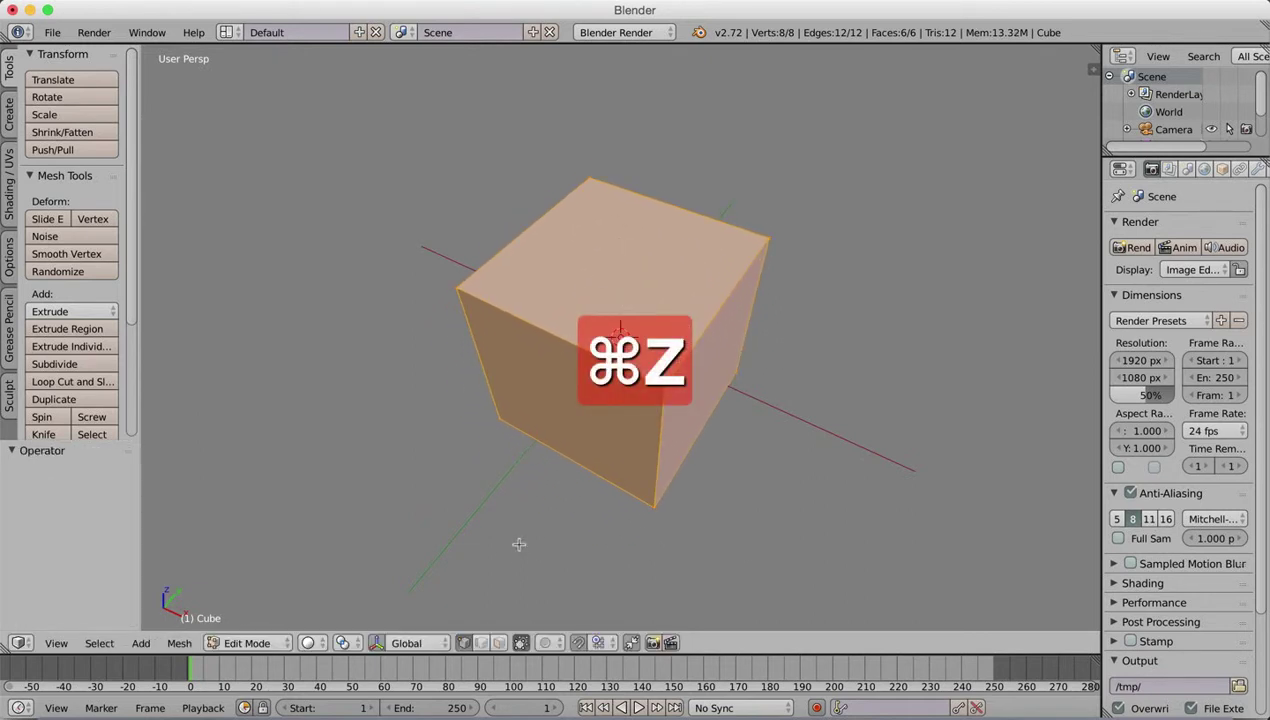
Select only the top face and subdivide it four times into a 16-by-16 grid
{"action": "left_click", "coordinate": [498, 642]}
{"action": "left_click", "coordinate": [649, 296]}
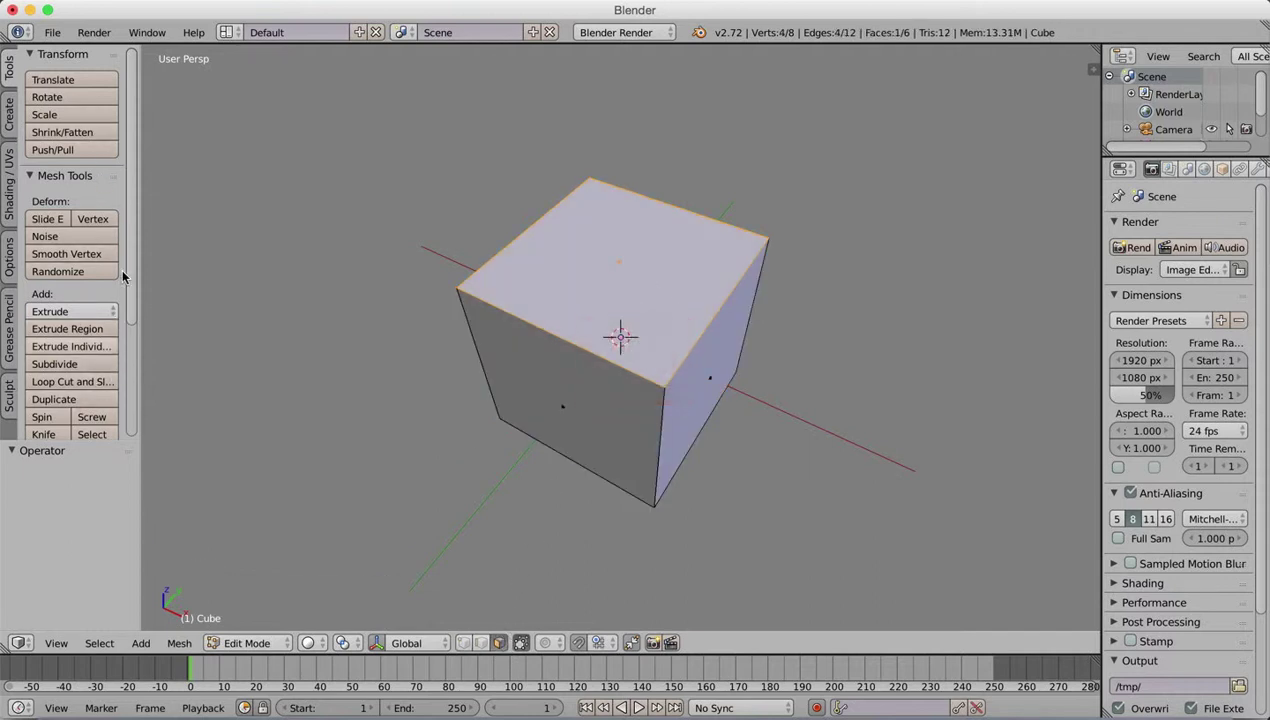
{"action": "left_click", "coordinate": [83, 366]}
{"action": "left_click", "coordinate": [83, 366]}
{"action": "left_click", "coordinate": [83, 366]}
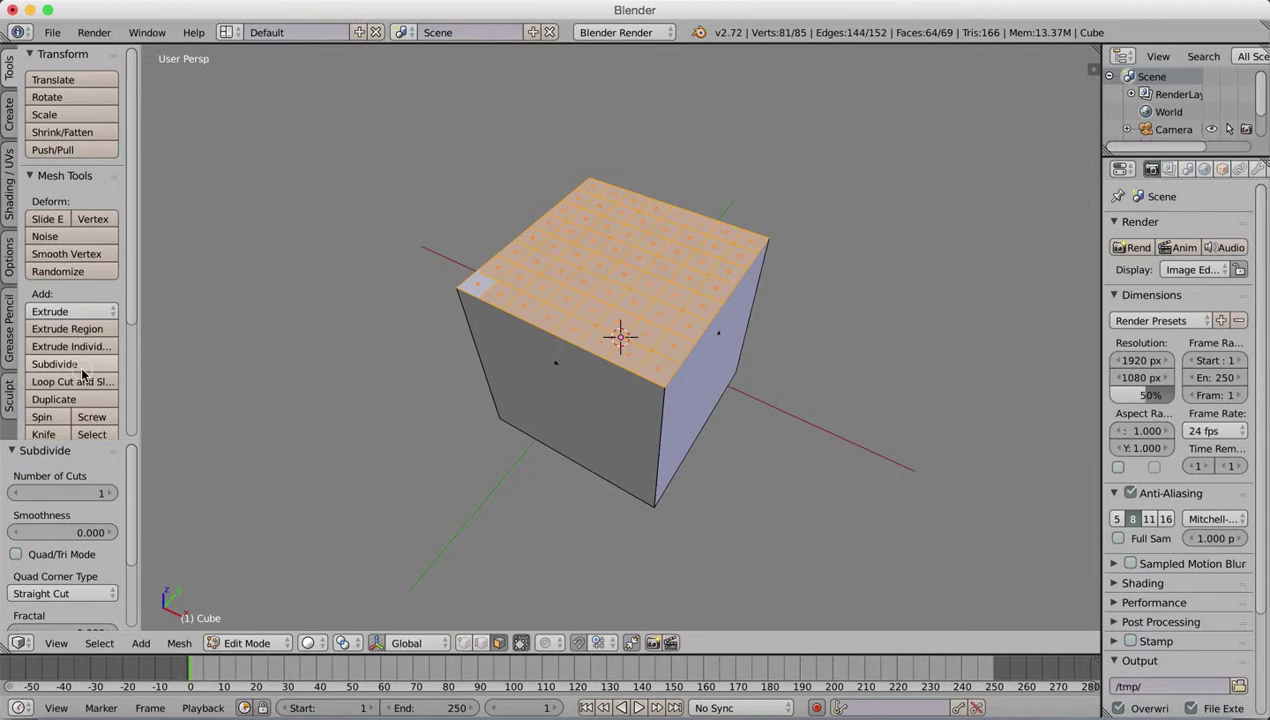
{"action": "left_click", "coordinate": [83, 366]}
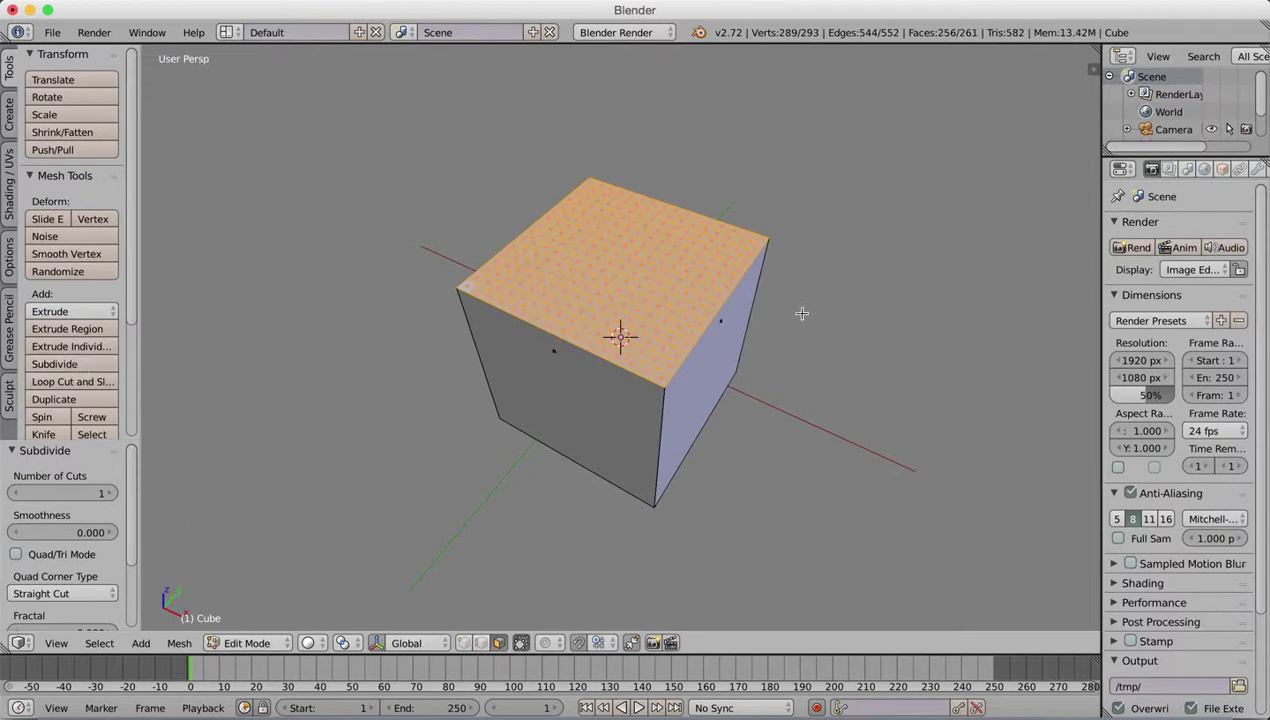
Deselect all, look down on the top face, and circle-select its centre vertices
{"action": "key", "text": "a"}
{"action": "key", "text": "a"}
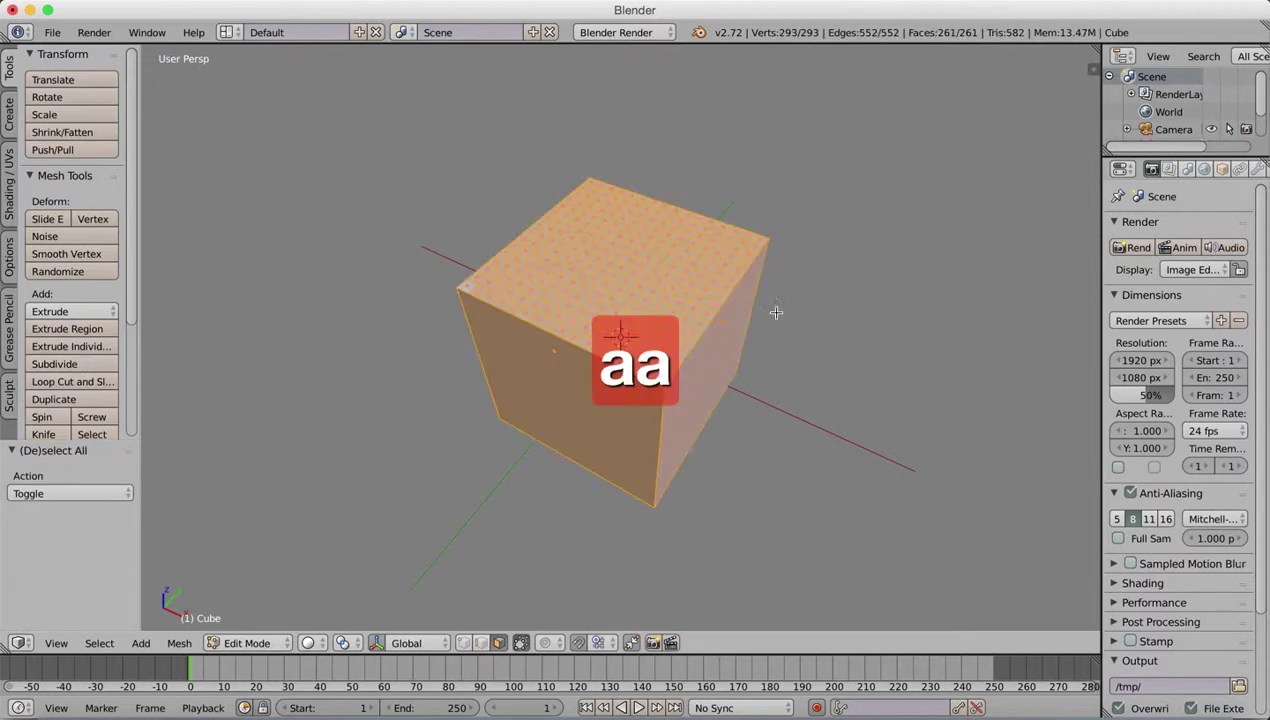
{"action": "key", "text": "a"}
{"action": "middle_click_drag", "start_coordinate": [760, 320], "coordinate": [706, 371]}
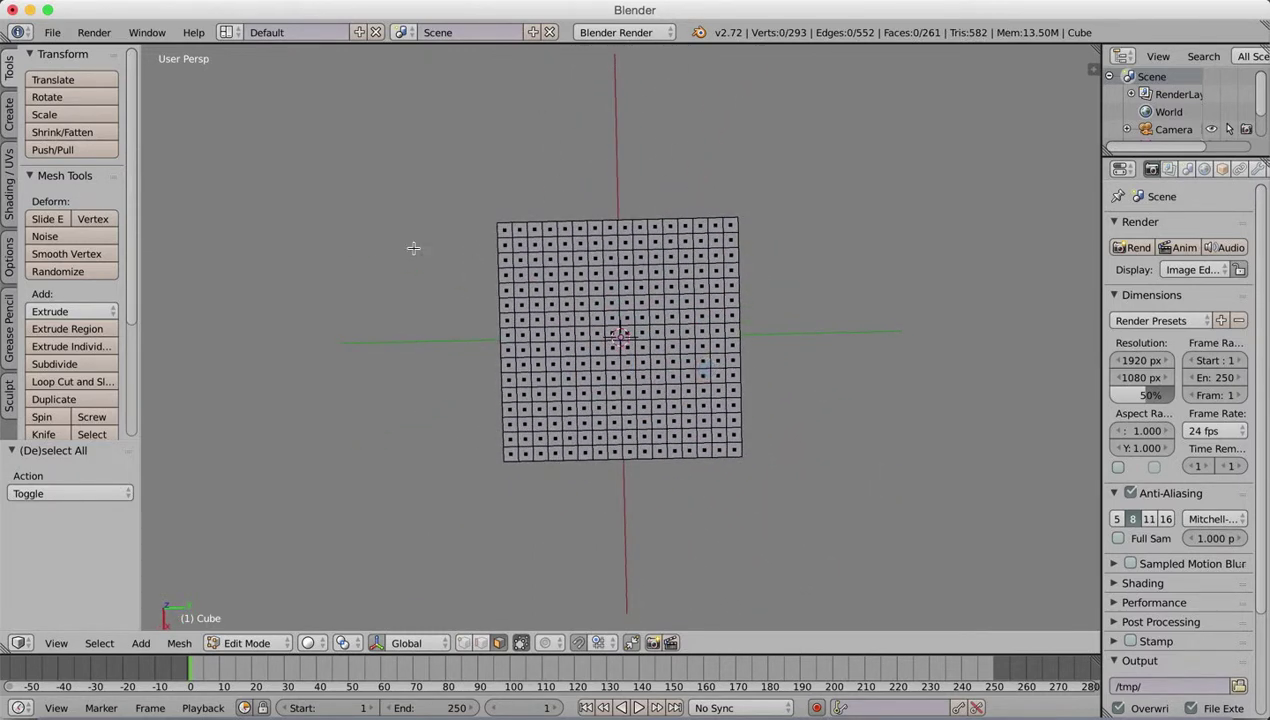
{"action": "left_click", "coordinate": [99, 643]}
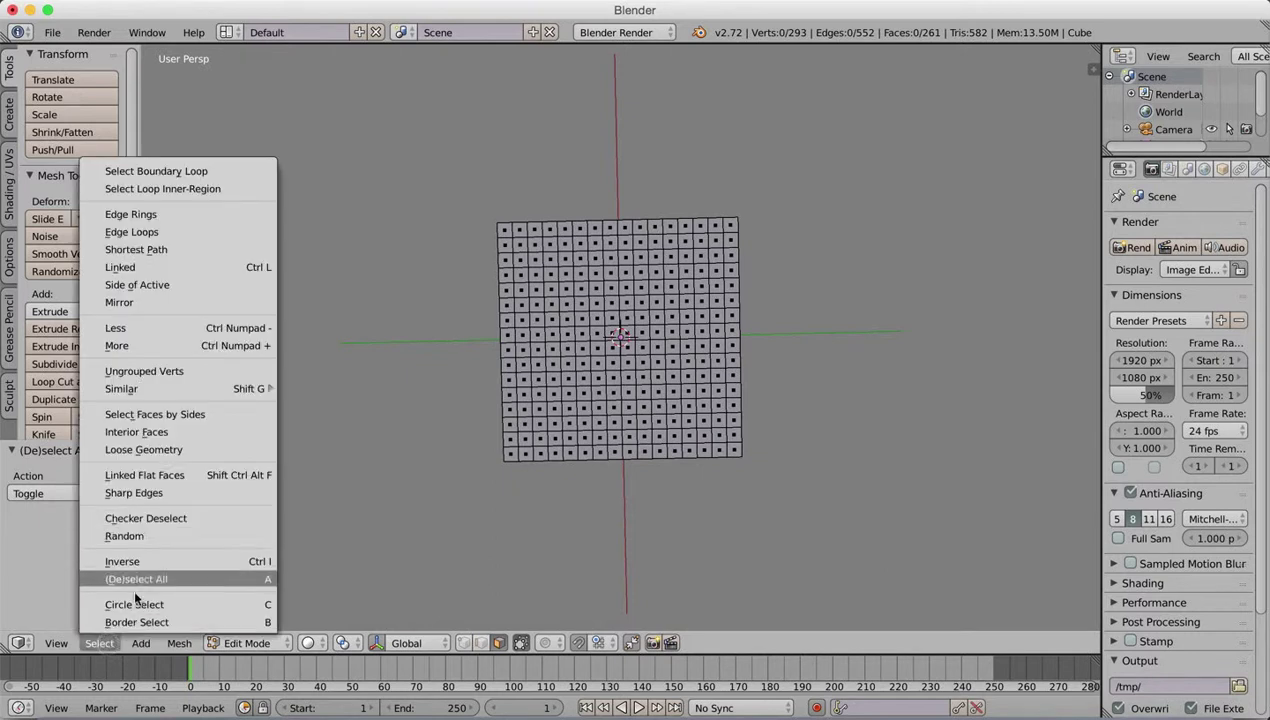
{"action": "left_click", "coordinate": [134, 605]}
{"action": "key", "text": "Escape"}
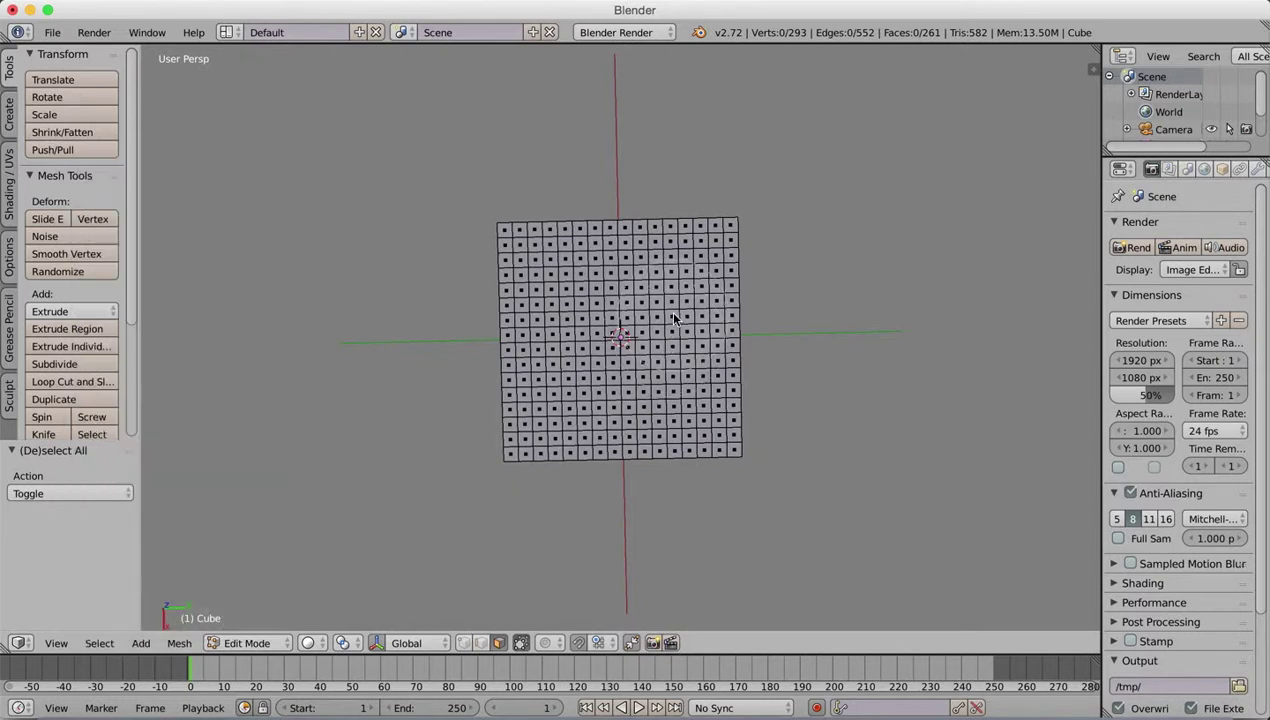
{"action": "key", "text": "c"}
{"action": "left_click", "coordinate": [615, 350]}
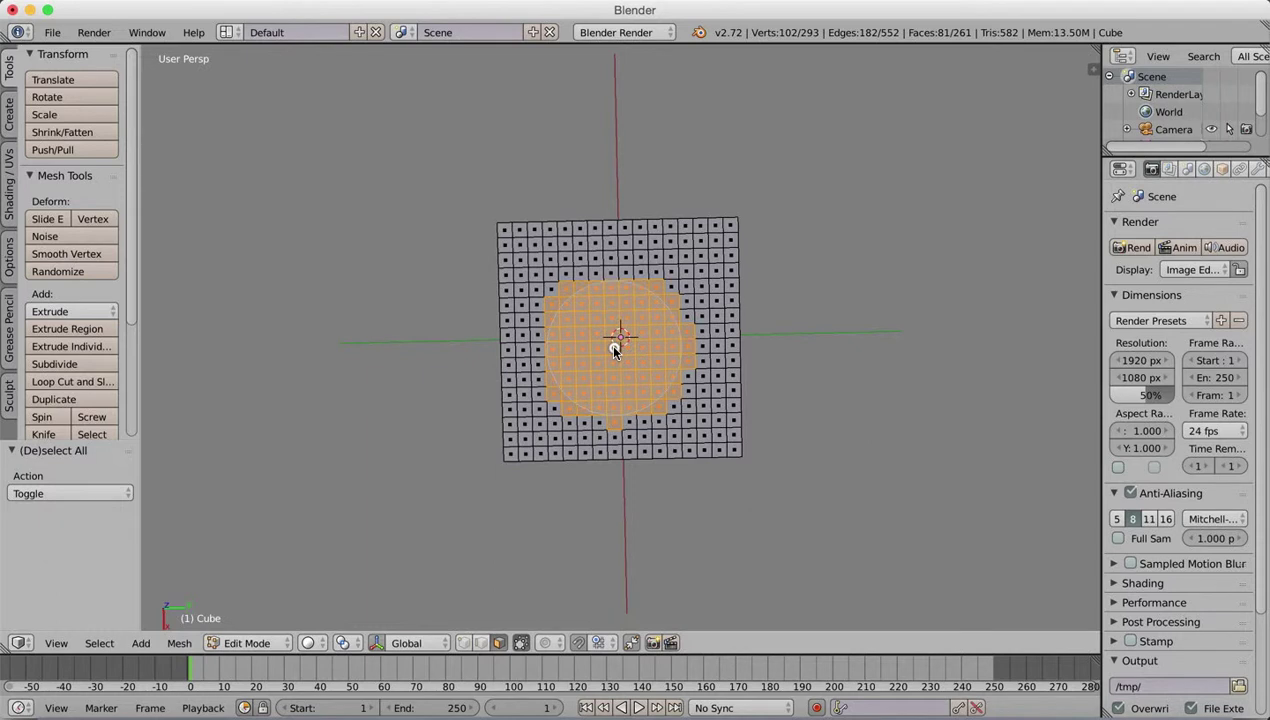
{"action": "left_click_drag", "start_coordinate": [615, 350], "coordinate": [615, 350]}
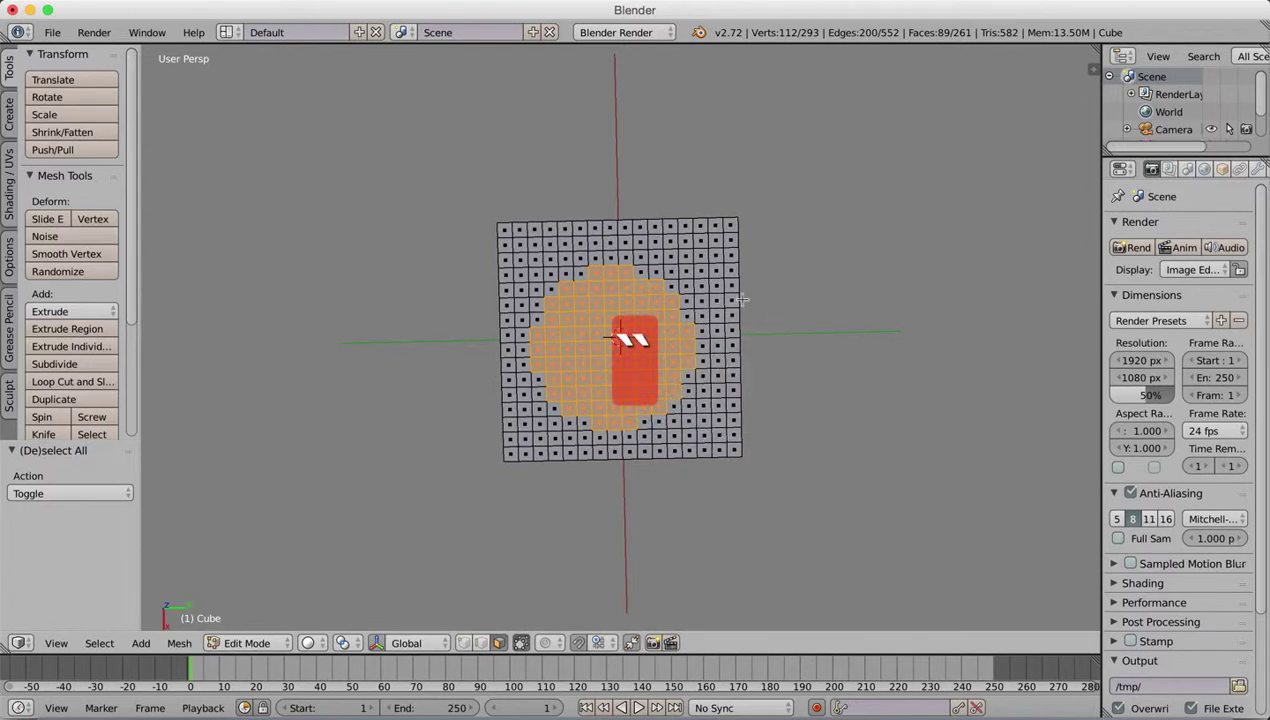
Apply To Sphere with factor 0.947 to round the selected patch into a circle
{"action": "left_click", "coordinate": [179, 643]}
{"action": "mouse_move", "coordinate": [211, 565]}
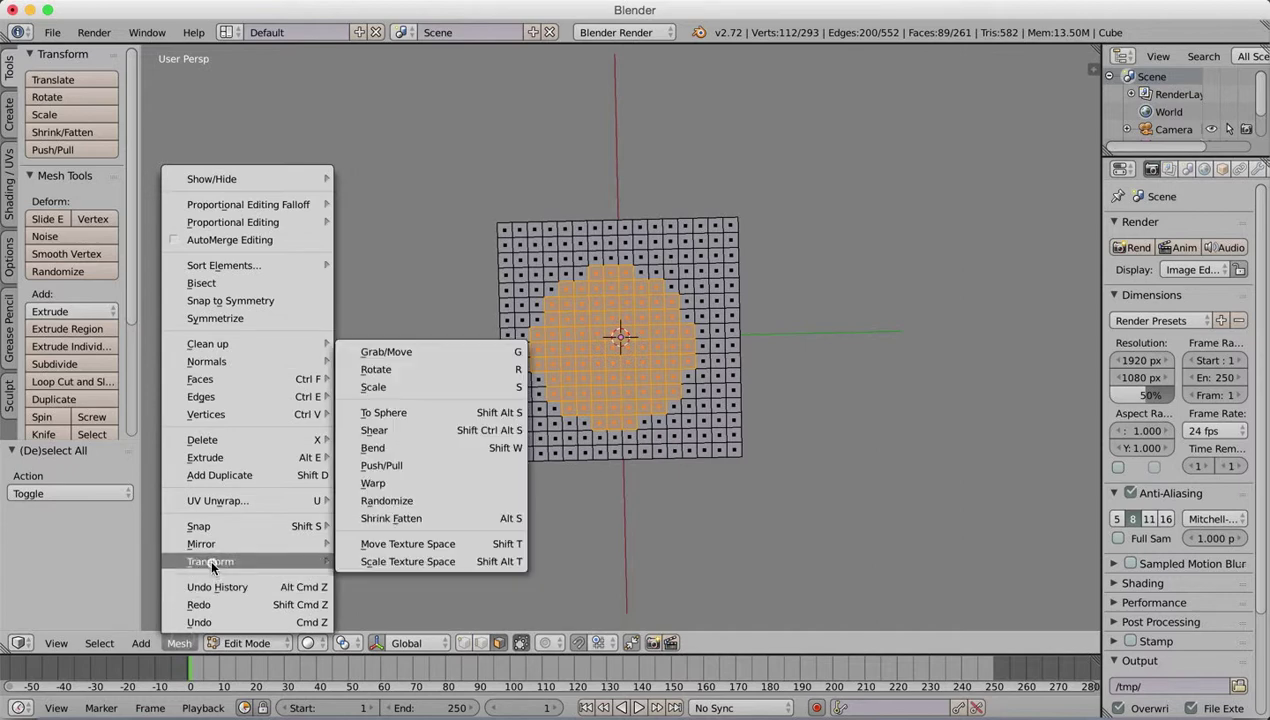
{"action": "left_click", "coordinate": [432, 413]}
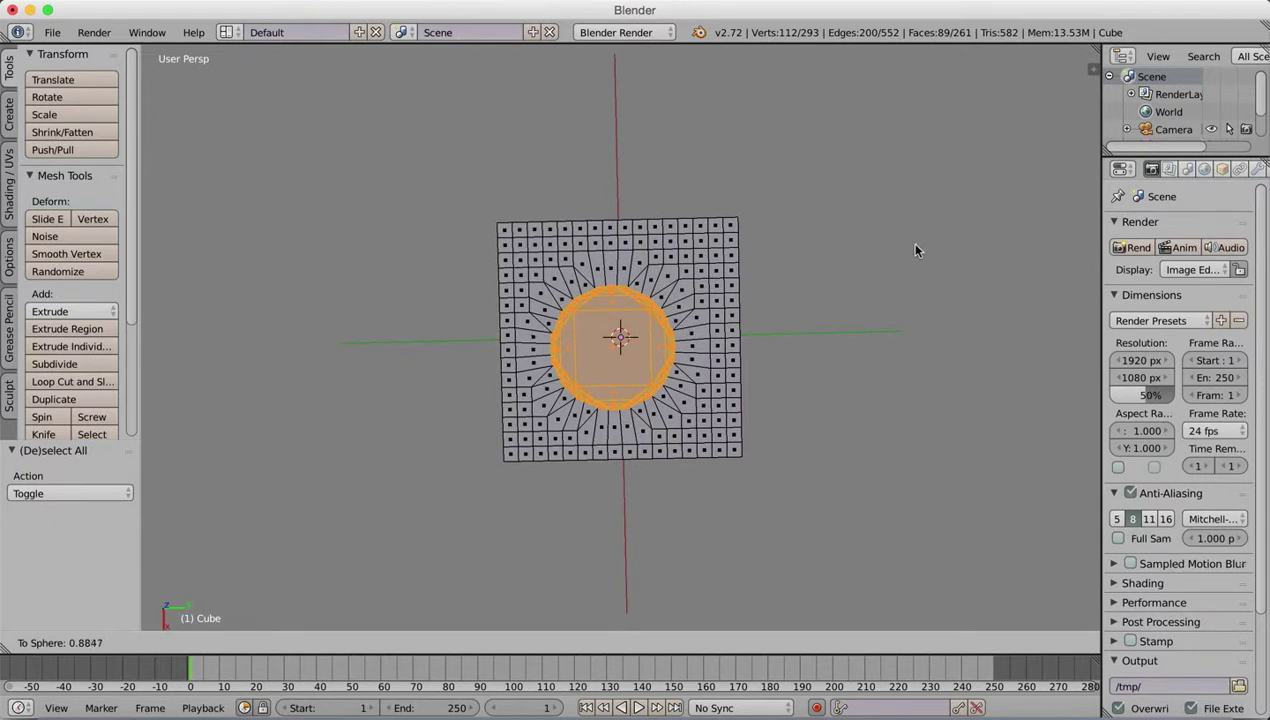
{"action": "left_click", "coordinate": [965, 250]}
{"action": "middle_click_drag", "start_coordinate": [955, 247], "coordinate": [648, 318]}
Extrude the circular face down to Z -0.916 and inspect the resulting hole
{"action": "key", "text": "e"}
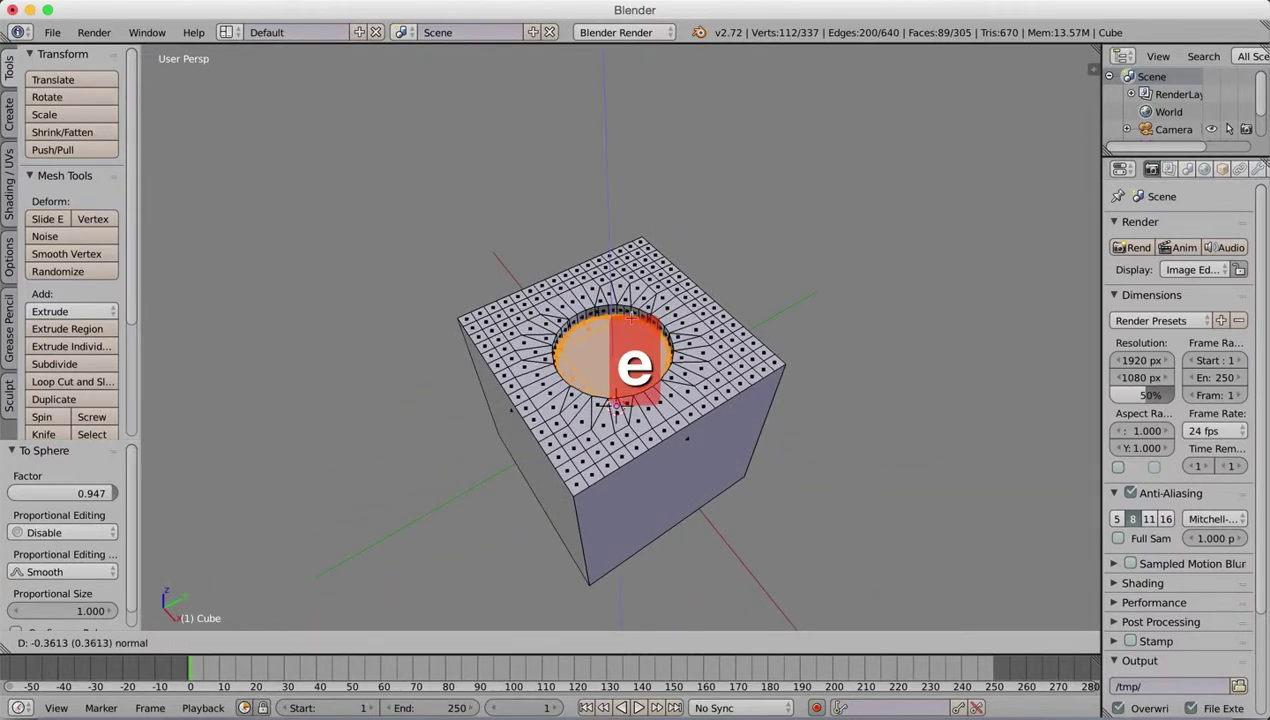
{"action": "left_click", "coordinate": [617, 405]}
{"action": "middle_click_drag", "start_coordinate": [617, 405], "coordinate": [754, 388]}
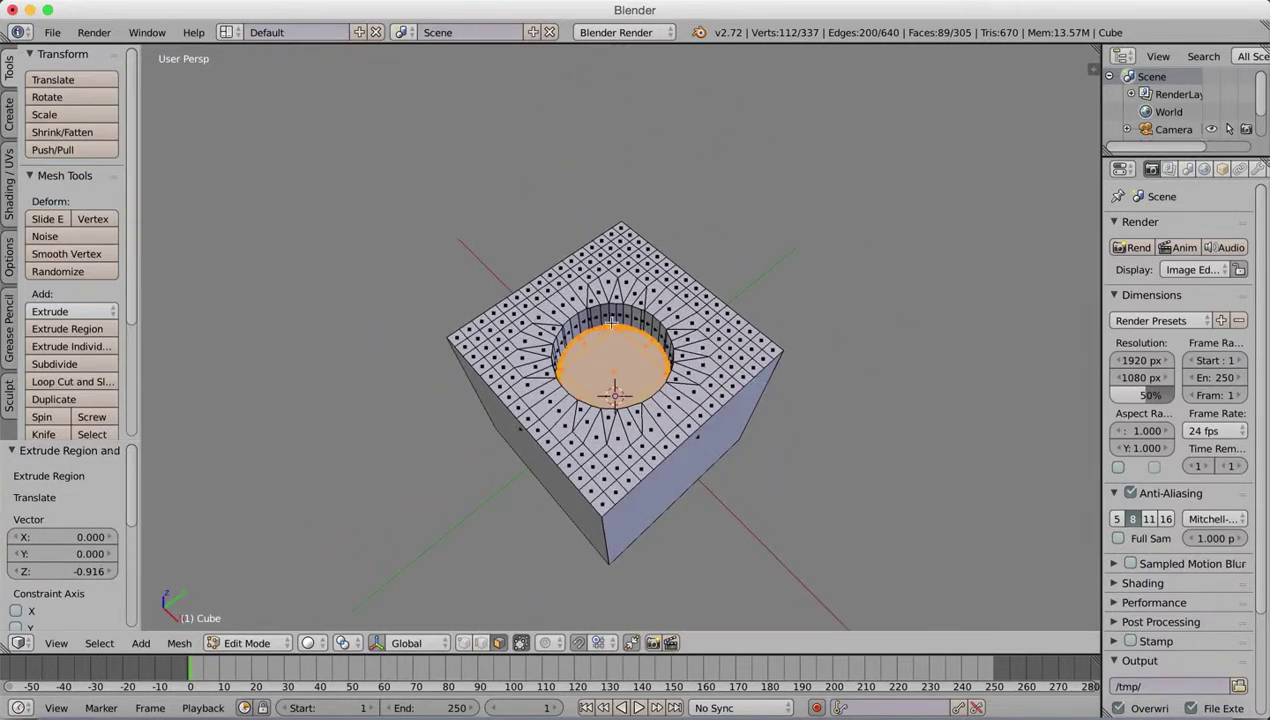
{"action": "mouse_move", "coordinate": [735, 431]}
{"action": "middle_mouse_down"}
{"action": "mouse_move", "coordinate": [729, 471]}
{"action": "mouse_move", "coordinate": [744, 330]}
{"action": "mouse_move", "coordinate": [731, 439]}
{"action": "mouse_move", "coordinate": [743, 463]}
{"action": "mouse_move", "coordinate": [737, 422]}
{"action": "middle_mouse_up"}
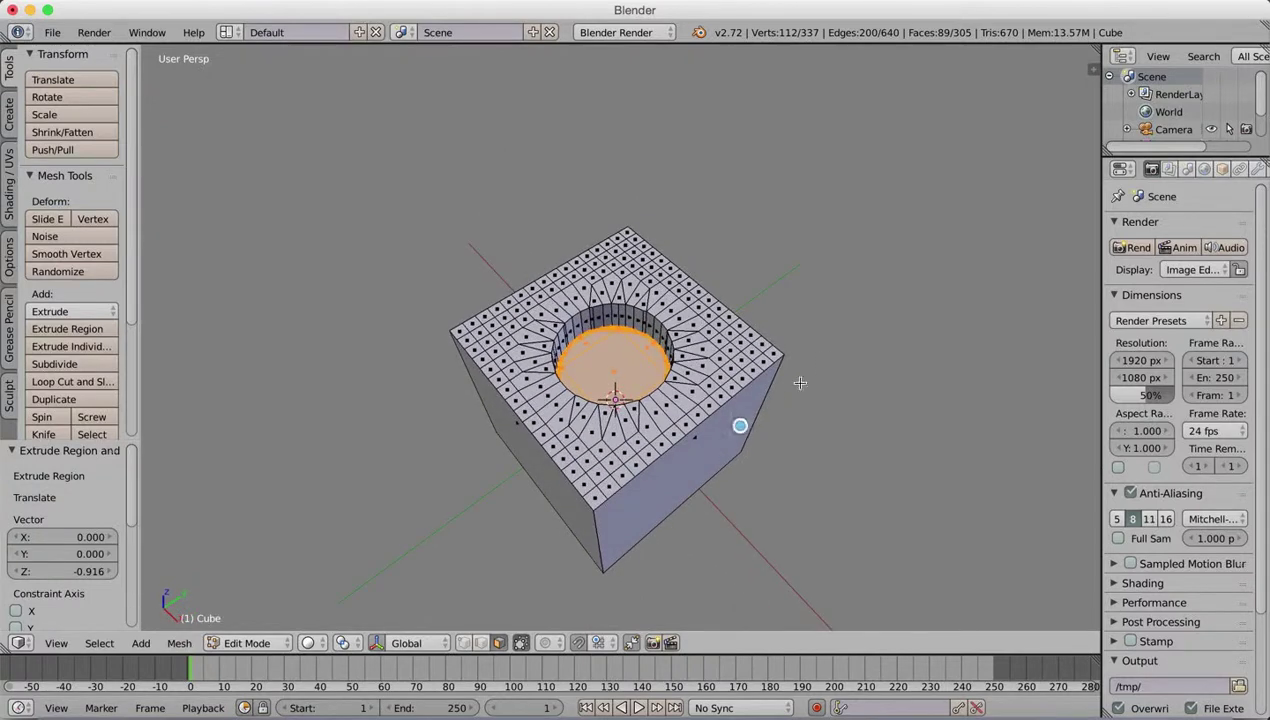
Run Limited Dissolve at 5° so the hole's floor becomes one face
{"action": "left_click", "coordinate": [179, 647]}
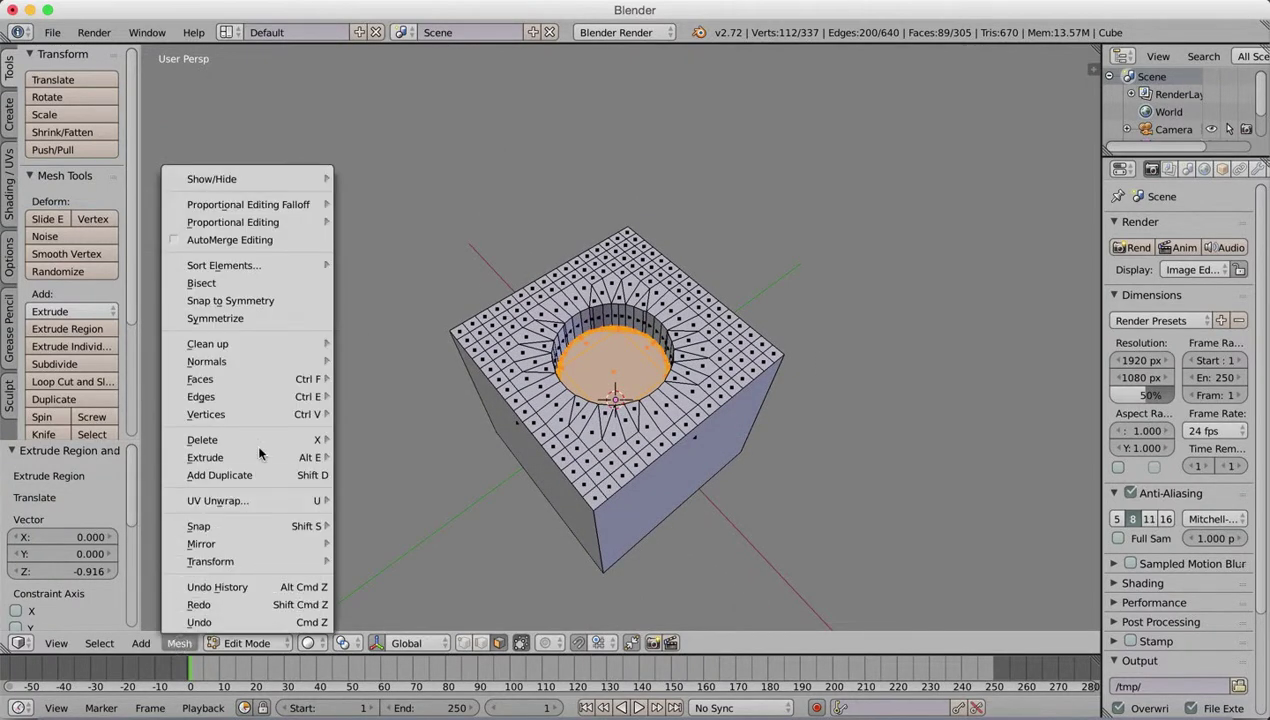
{"action": "mouse_move", "coordinate": [268, 418]}
{"action": "mouse_move", "coordinate": [240, 347]}
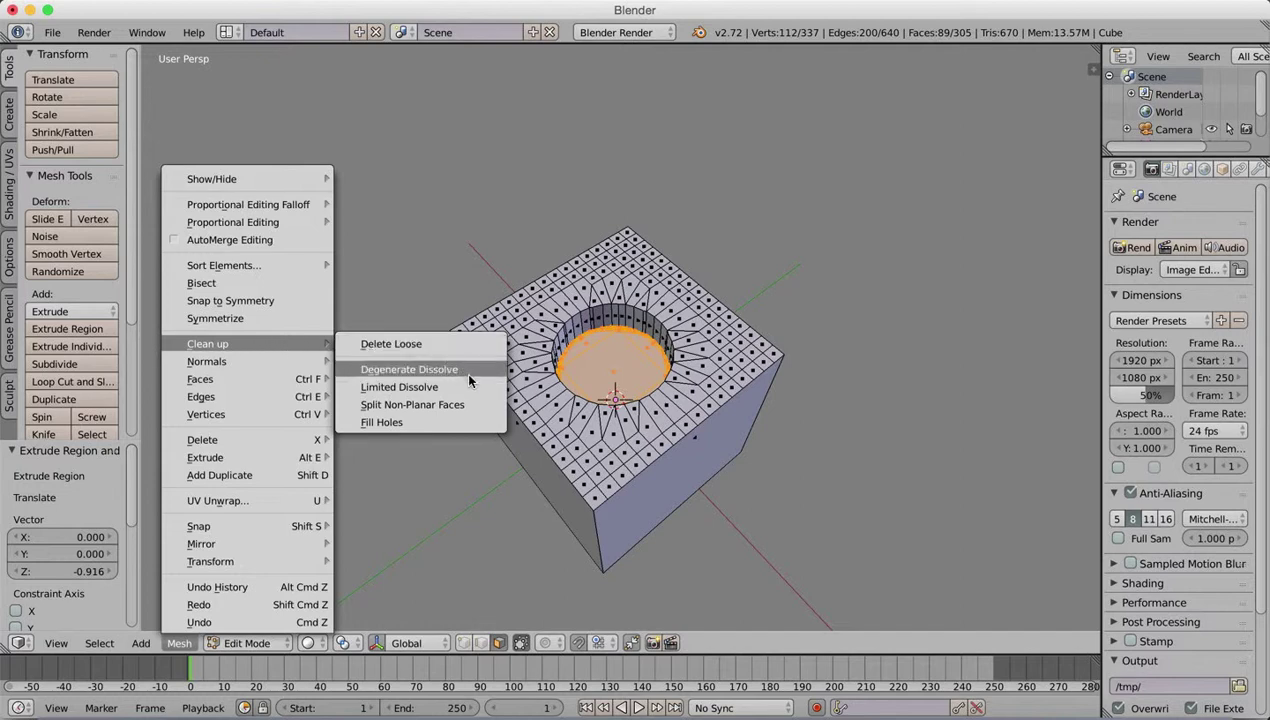
{"action": "left_click", "coordinate": [449, 385]}
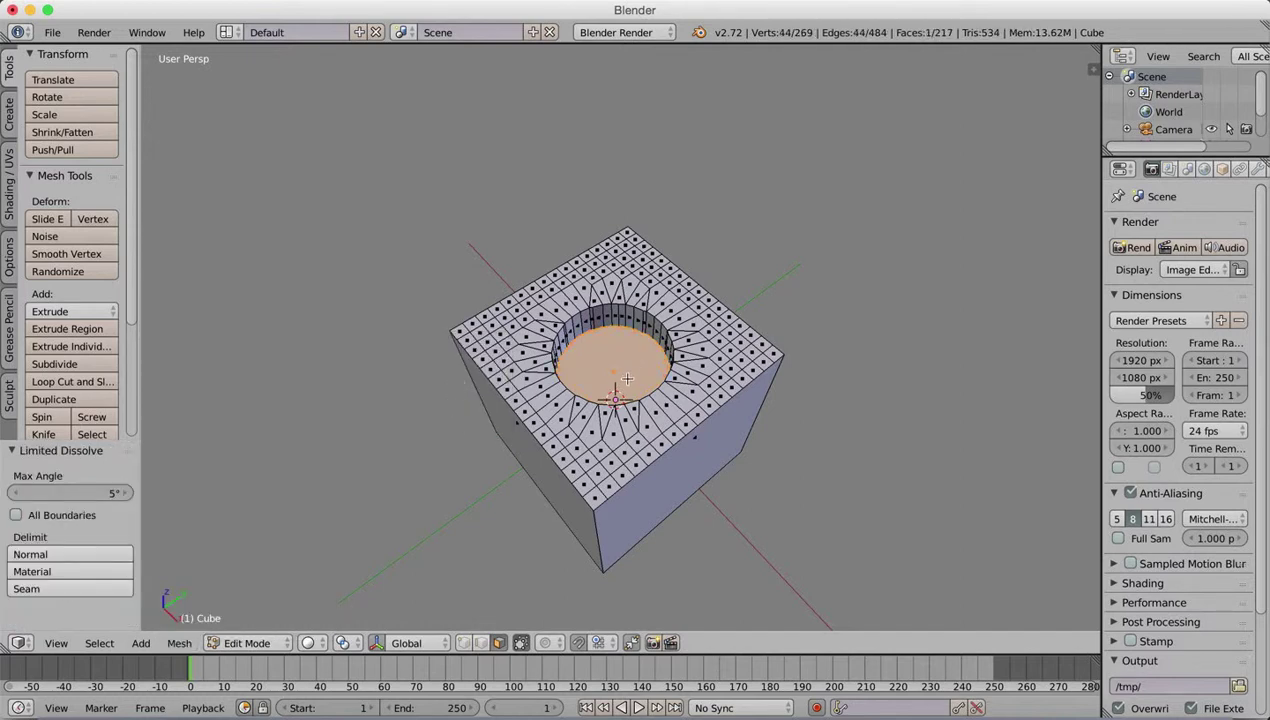
{"action": "scroll", "coordinate": [627, 380], "scroll_direction": "down", "scroll_amount": 3}
{"action": "scroll", "coordinate": [627, 390], "scroll_direction": "up", "scroll_amount": 7}
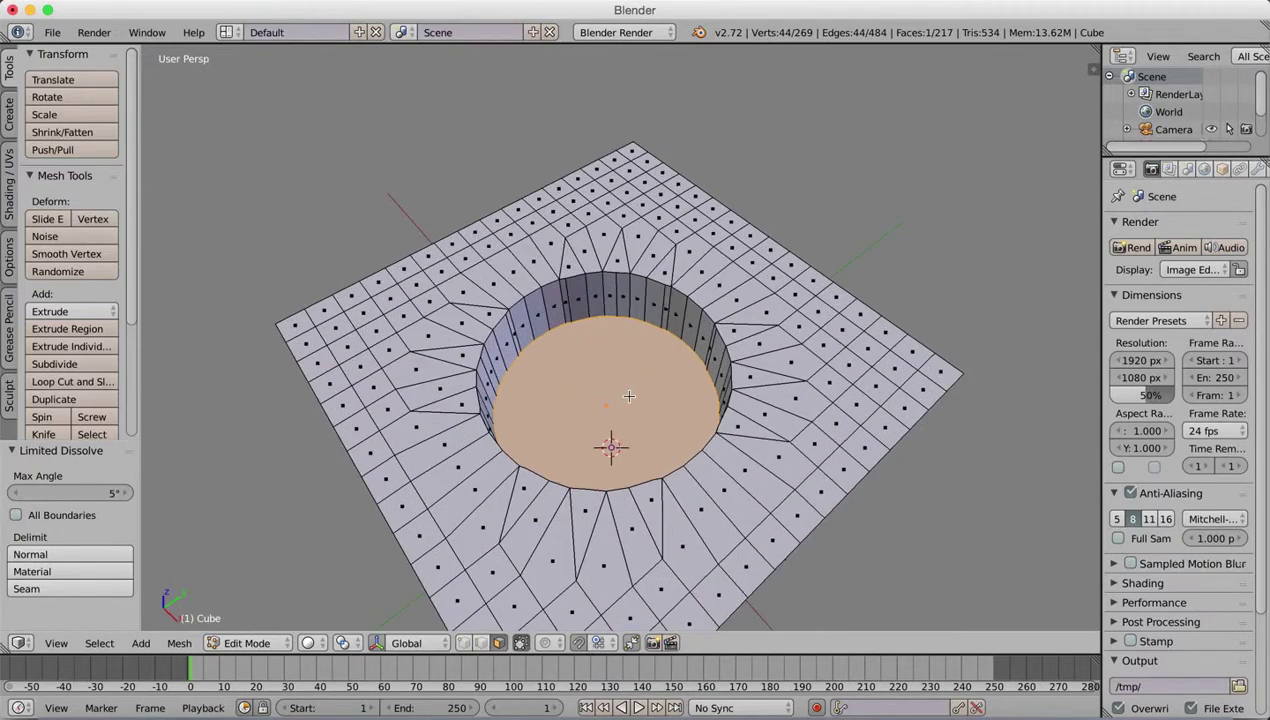
{"action": "middle_click_drag", "start_coordinate": [617, 346], "coordinate": [578, 360]}
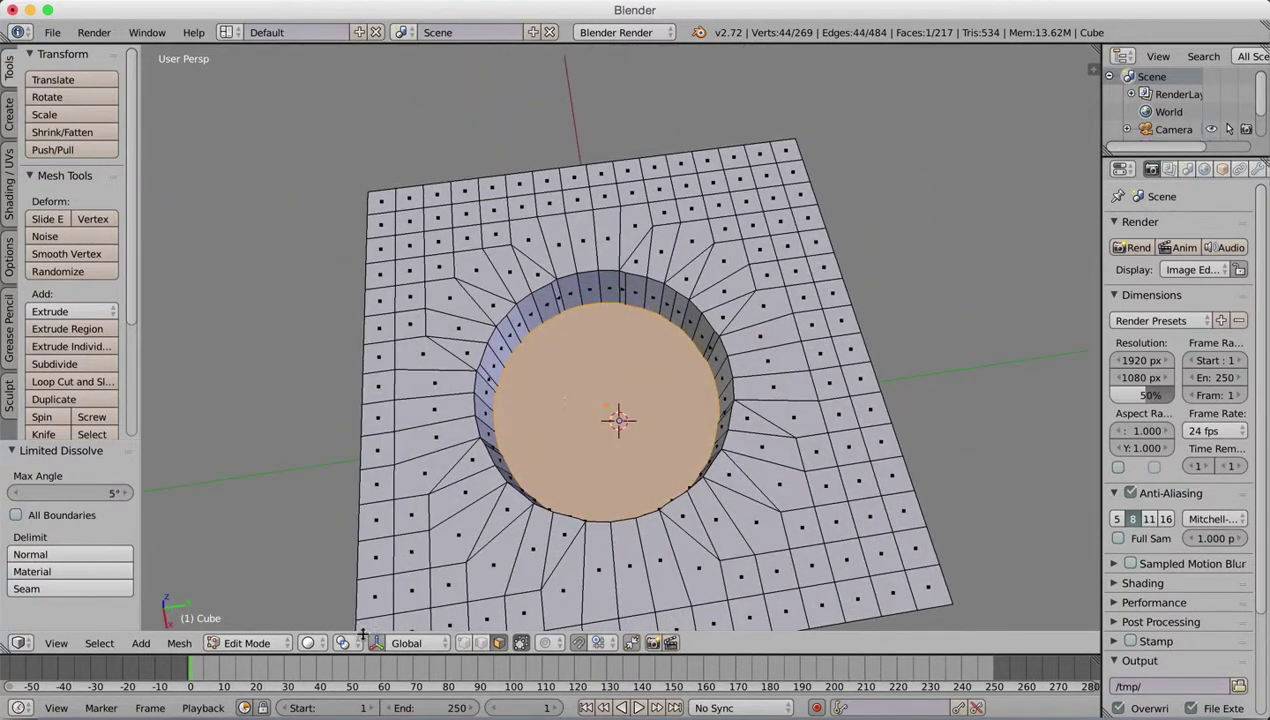
In vertex select, merge the stray vertex pair at the rim's upper left at last
{"action": "left_click", "coordinate": [465, 642]}
{"action": "right_click", "coordinate": [588, 305]}
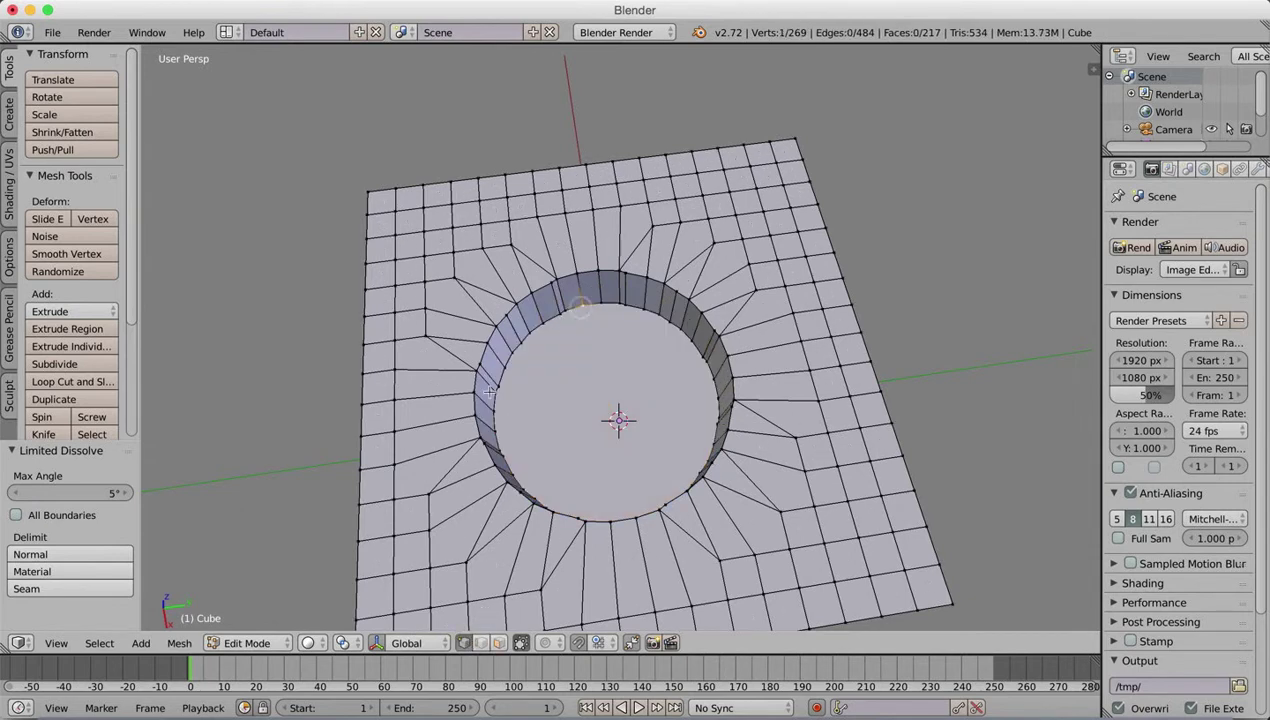
{"action": "right_click", "coordinate": [565, 308]}
{"action": "middle_click_drag", "start_coordinate": [541, 371], "coordinate": [556, 380]}
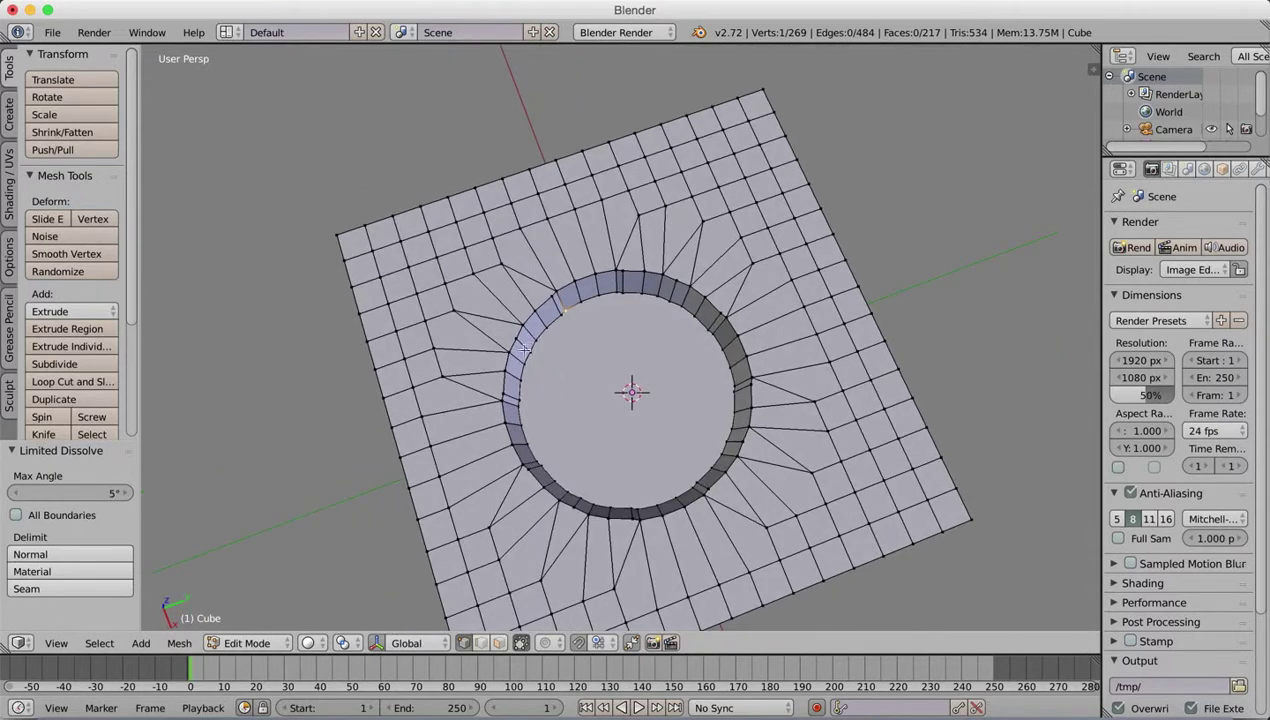
{"action": "right_click", "coordinate": [553, 297]}
{"action": "right_click", "coordinate": [558, 291], "text": "shift"}
{"action": "left_click_drag", "start_coordinate": [131, 310], "coordinate": [148, 420]}
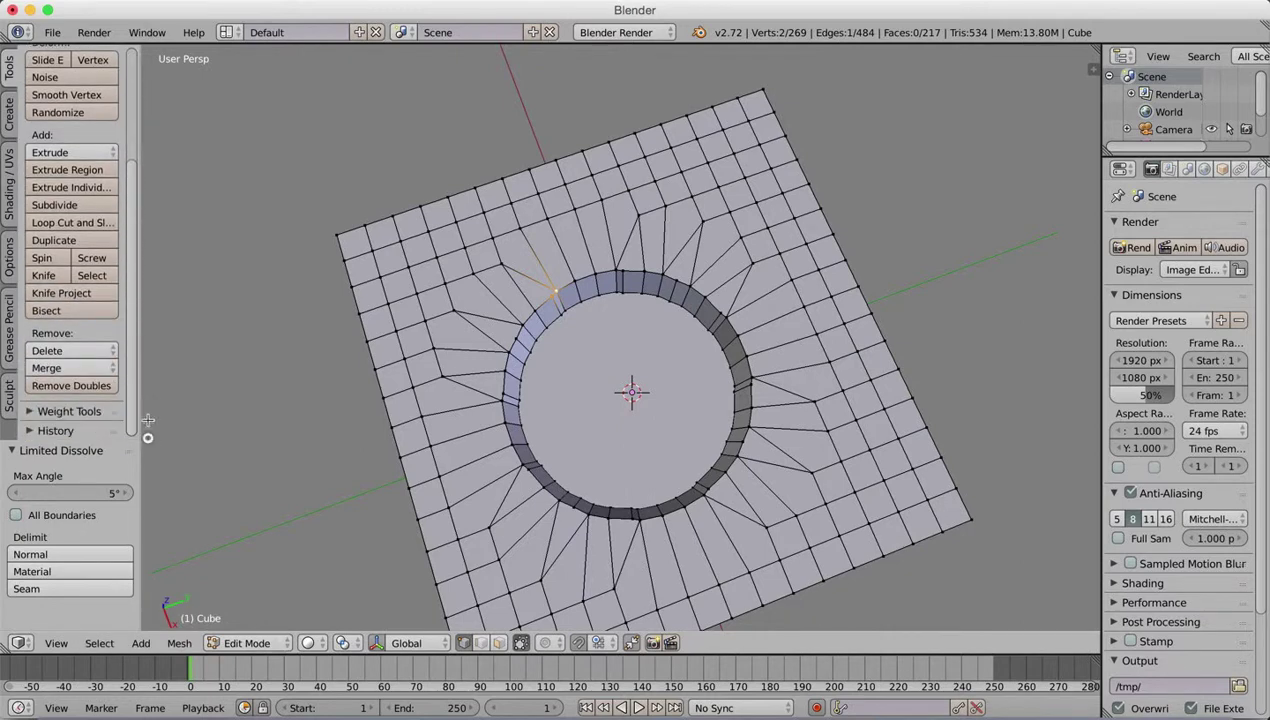
{"action": "left_click", "coordinate": [97, 374]}
{"action": "key", "text": "Escape"}
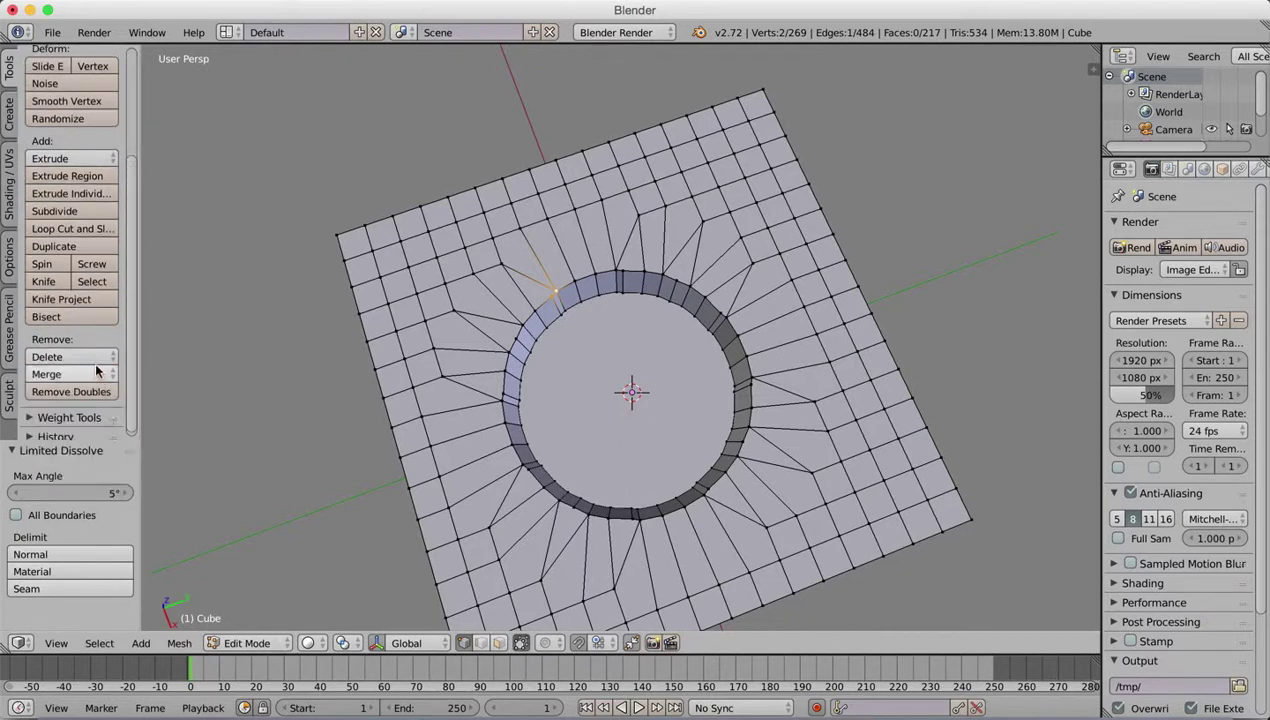
{"action": "left_click", "coordinate": [96, 370]}
{"action": "left_click", "coordinate": [96, 410]}
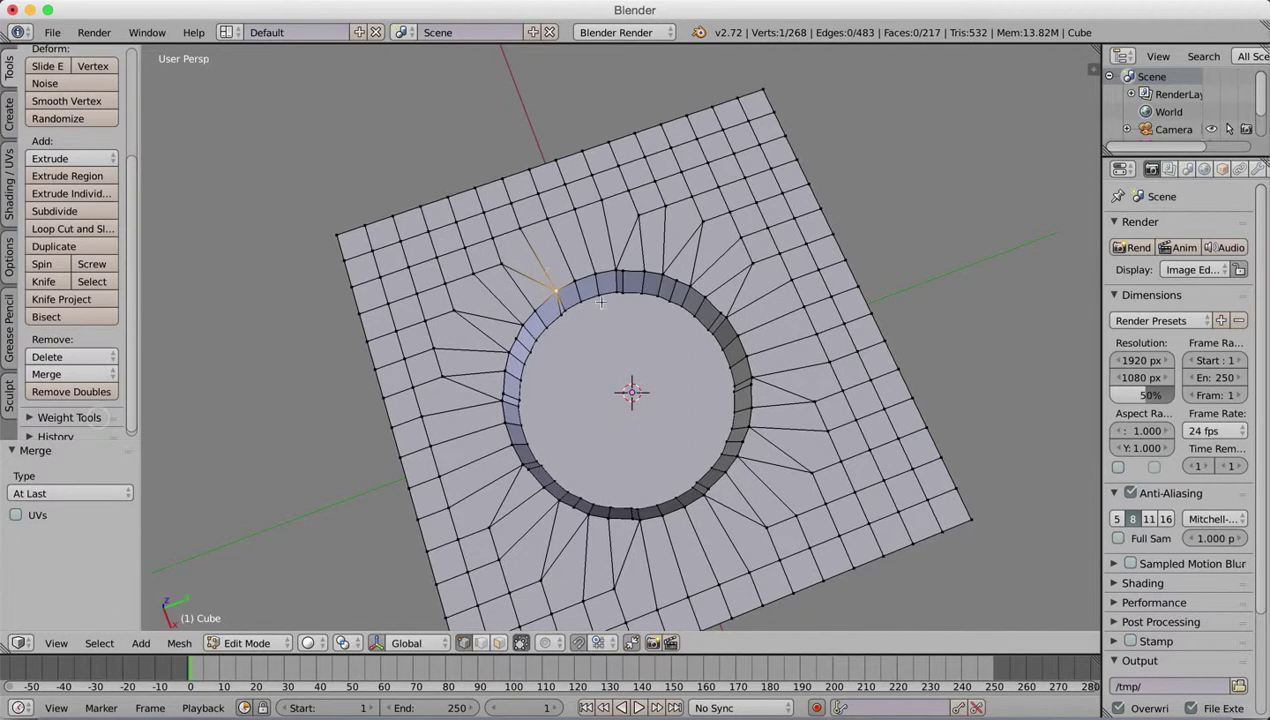
Merge the remaining stray rim vertex pairs, each at the last-selected vertex
{"action": "right_click", "coordinate": [566, 309], "text": "shift"}
{"action": "left_click", "coordinate": [89, 375]}
{"action": "left_click", "coordinate": [91, 414]}
{"action": "middle_click_drag", "start_coordinate": [673, 343], "coordinate": [645, 340]}
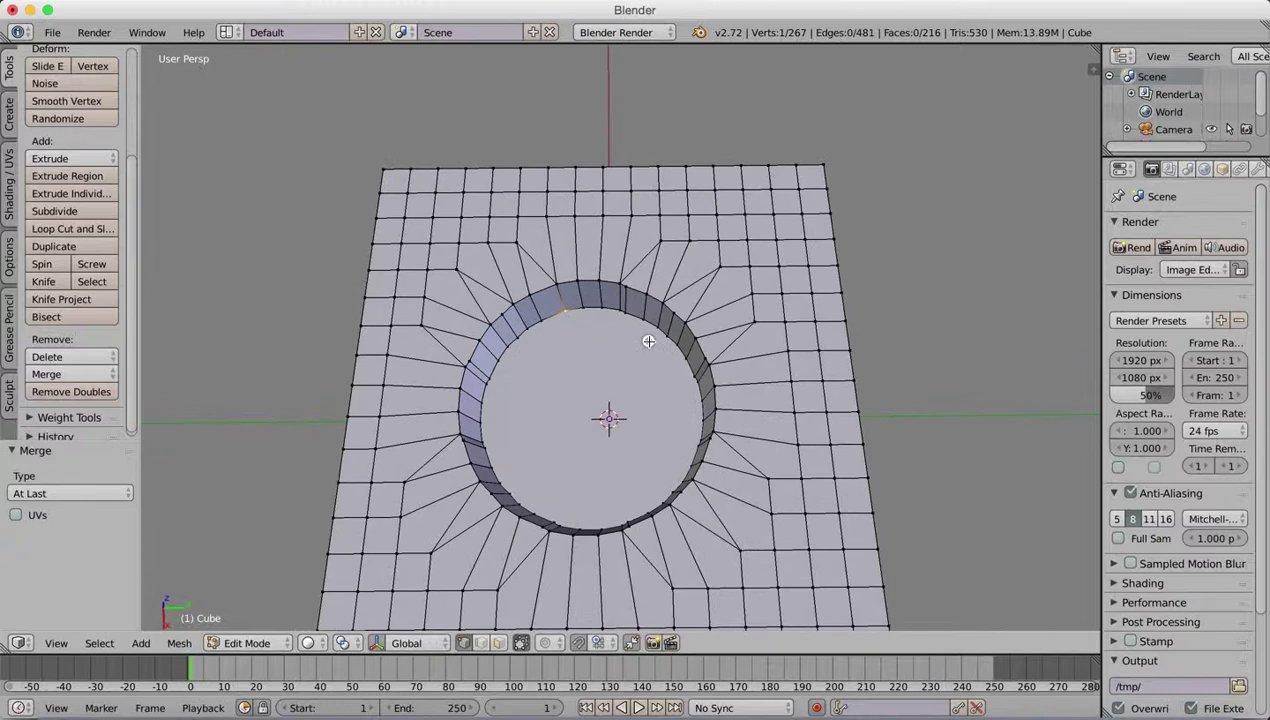
{"action": "right_click", "coordinate": [621, 283], "text": "shift"}
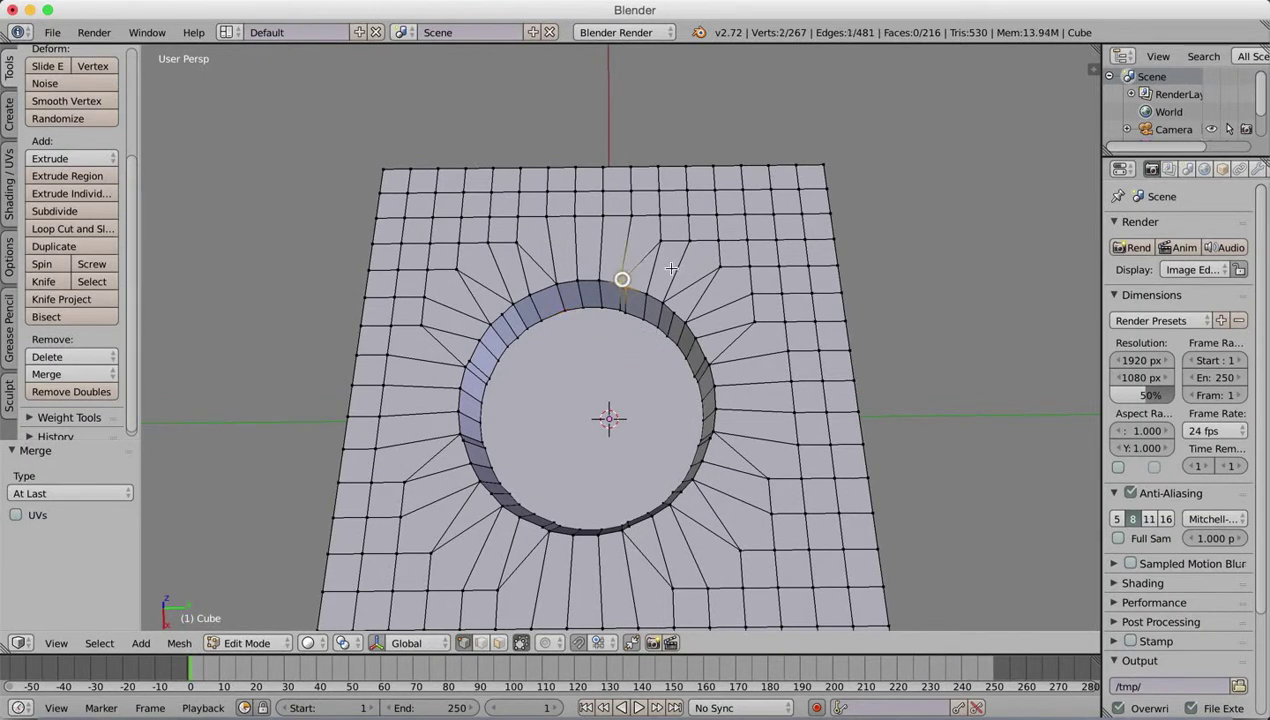
{"action": "left_click", "coordinate": [60, 373]}
{"action": "left_click", "coordinate": [84, 396]}
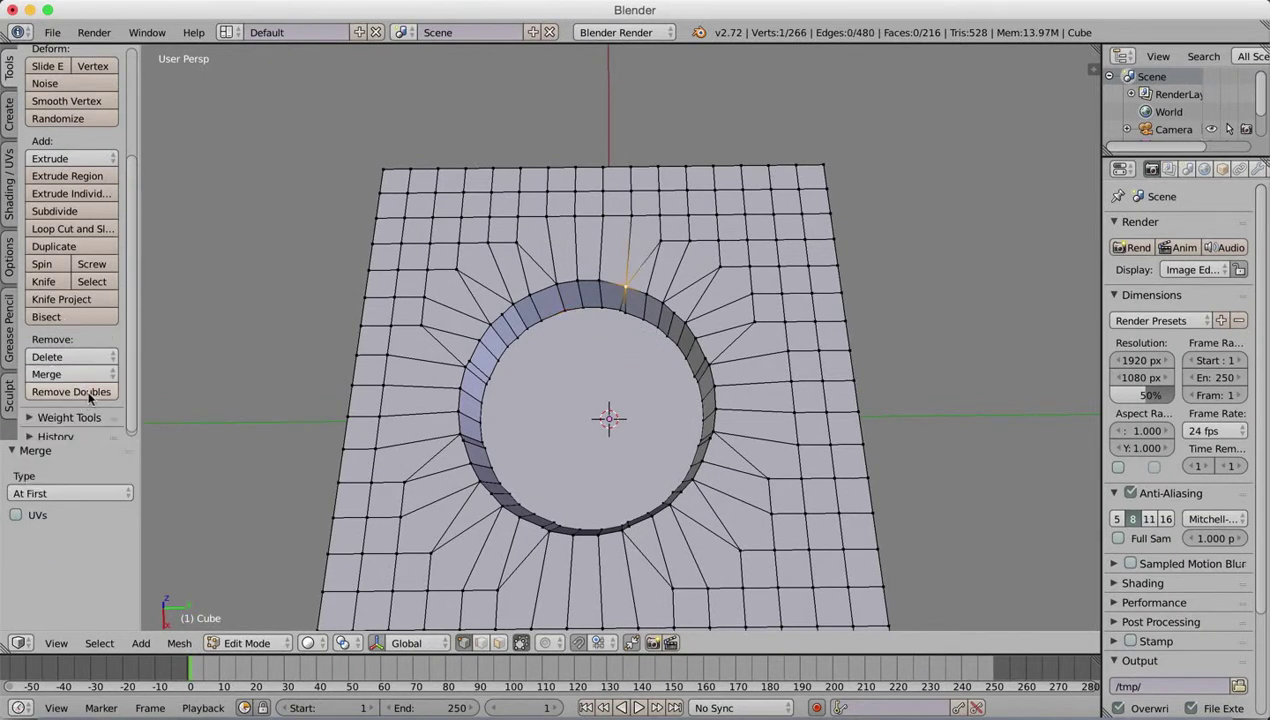
{"action": "key", "text": "super+z"}
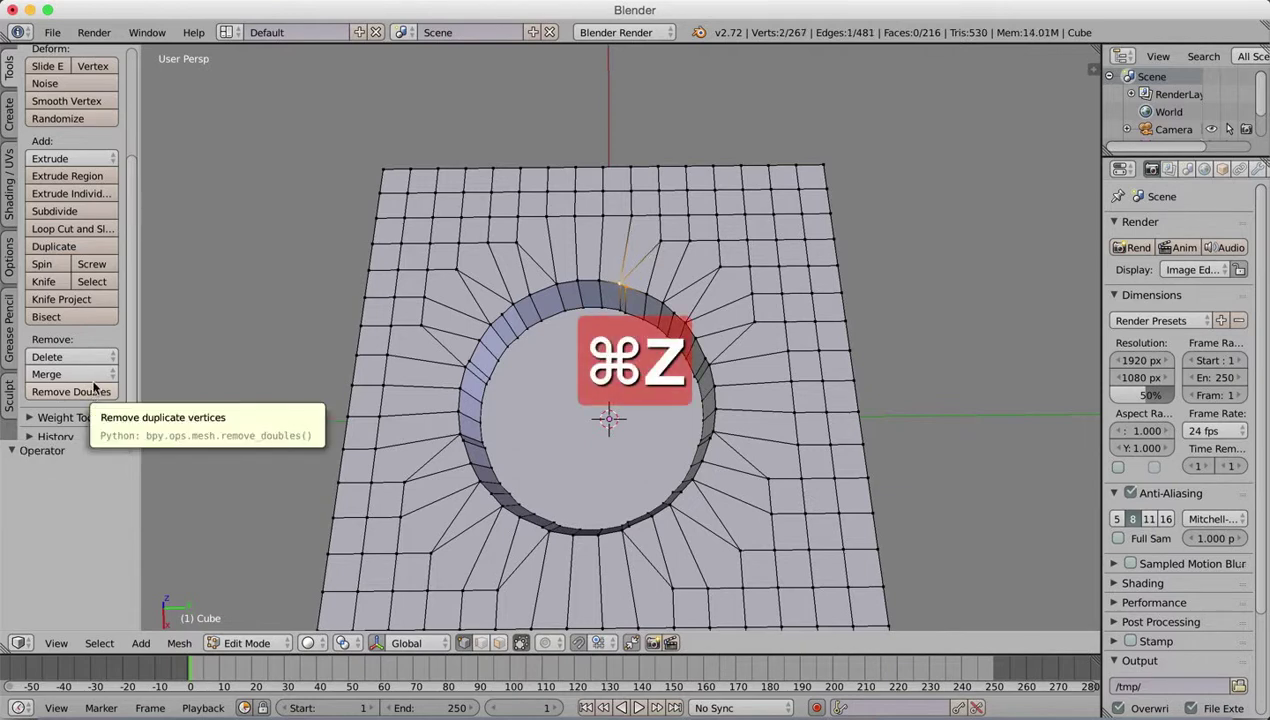
{"action": "left_click", "coordinate": [85, 374]}
{"action": "left_click", "coordinate": [84, 415]}
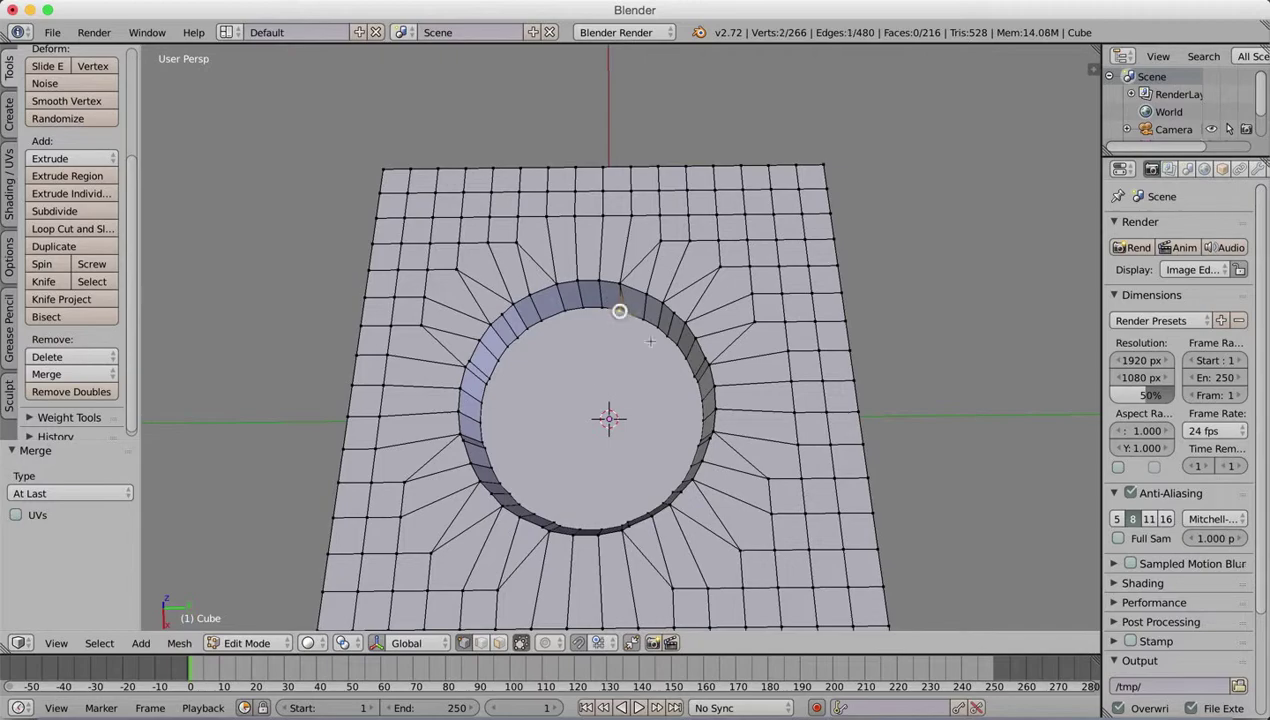
{"action": "left_click", "coordinate": [70, 374]}
{"action": "left_click", "coordinate": [80, 418]}
{"action": "middle_click_drag", "start_coordinate": [645, 396], "coordinate": [772, 560]}
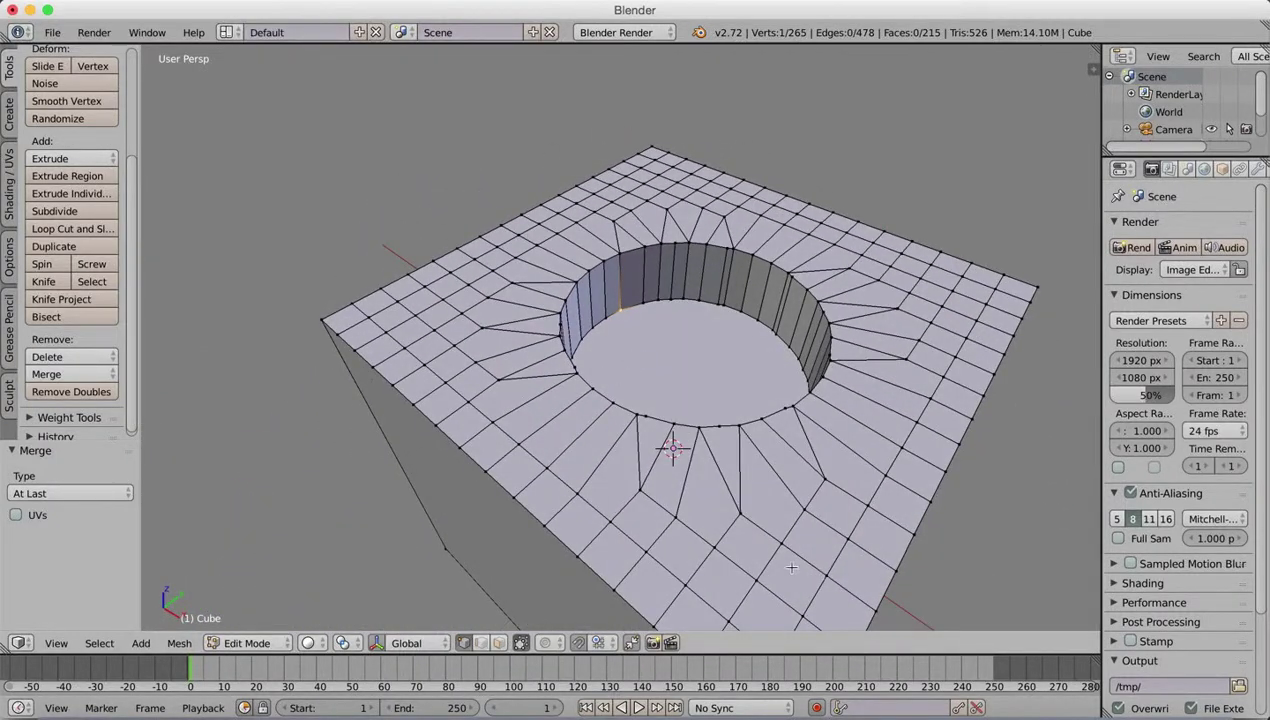
Zoom out until the whole cube and its round top hole are visible
{"action": "scroll", "coordinate": [756, 403], "scroll_direction": "down", "scroll_amount": 8}
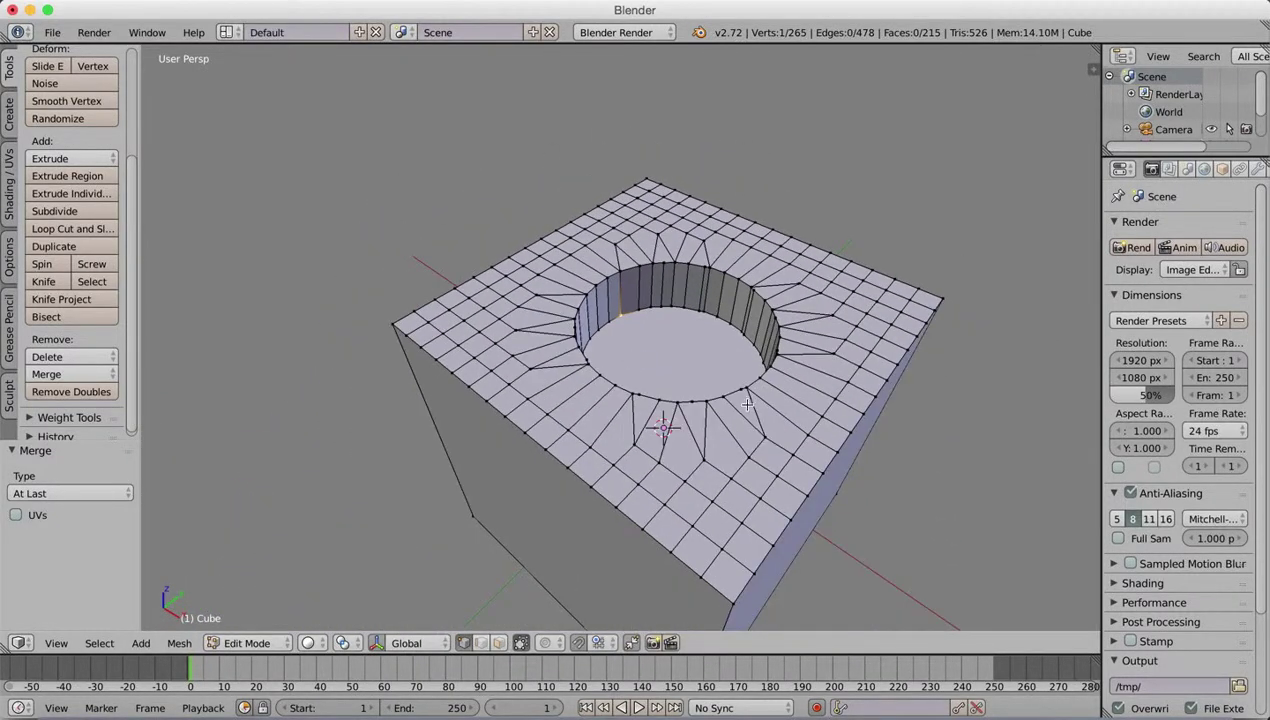